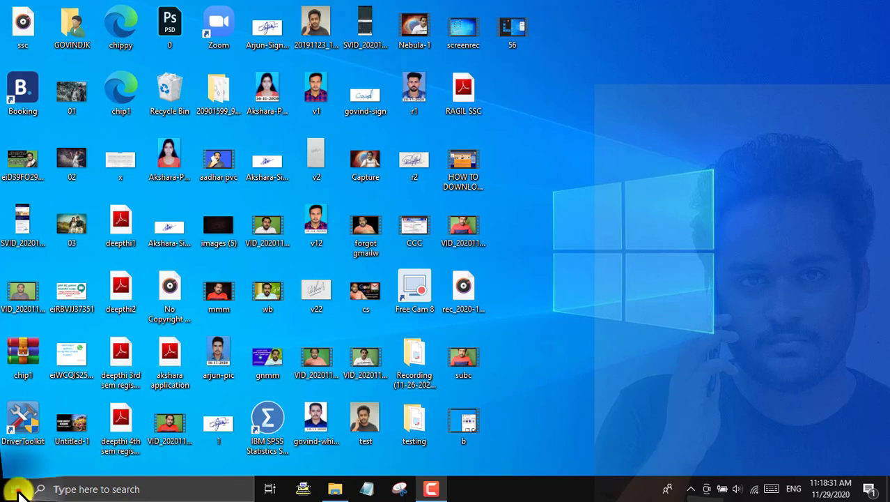
- Launch CamStudio from its pinned Start tile and move its window clear of the desktop icons
left_click(14, 490)
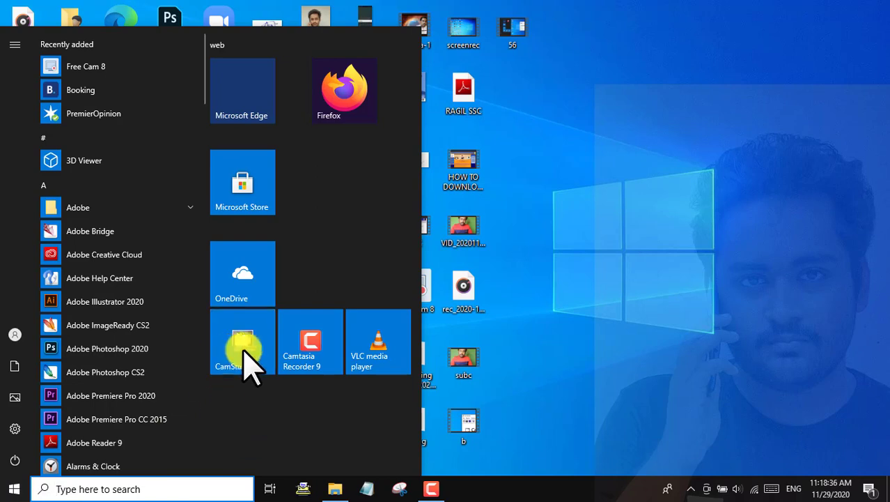
right_click(234, 369)
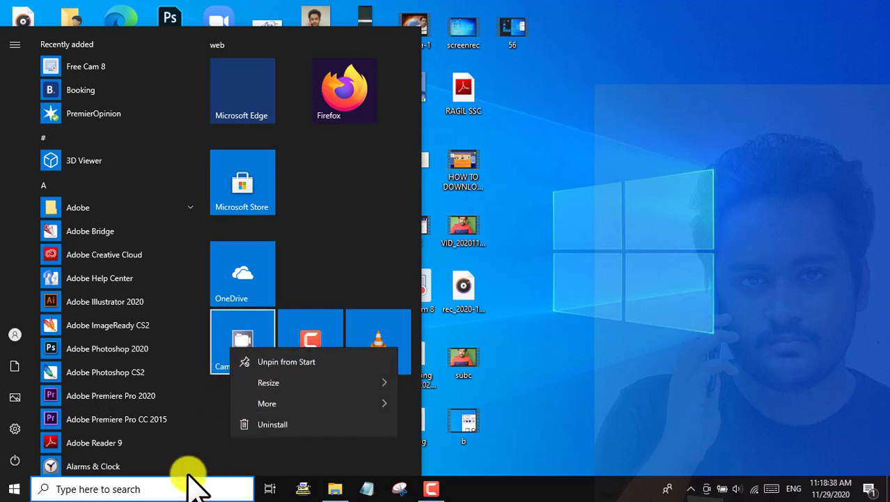
left_click(193, 447)
left_click(237, 336)
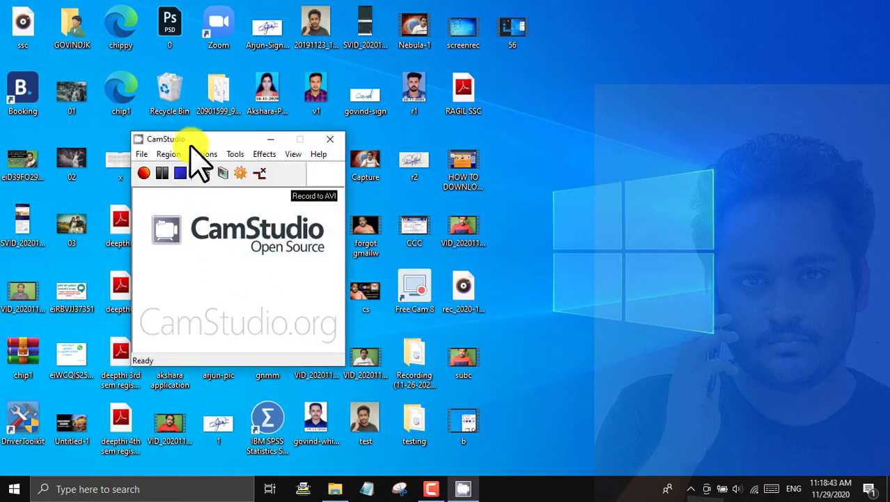
left_click_drag(185, 140, 604, 142)
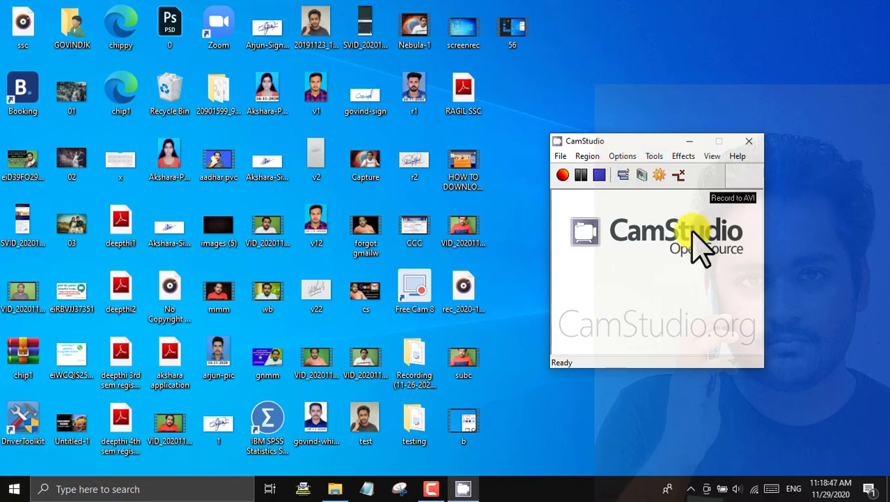
left_click_drag(615, 138, 615, 133)
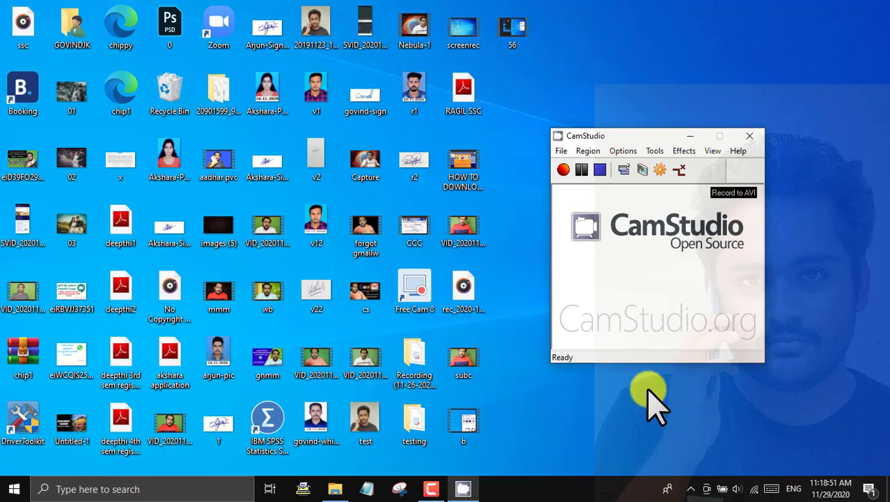
- Check the hidden system tray icons for CamStudio and shift its window slightly
left_click(694, 489)
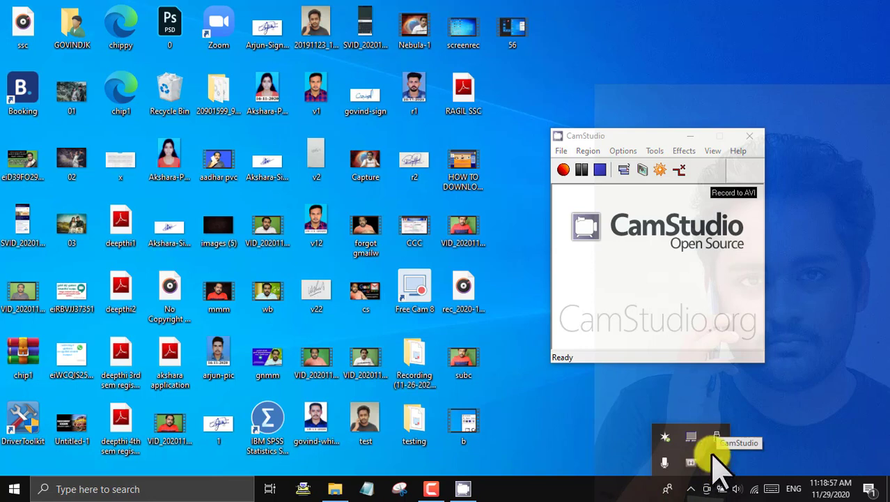
left_click(818, 418)
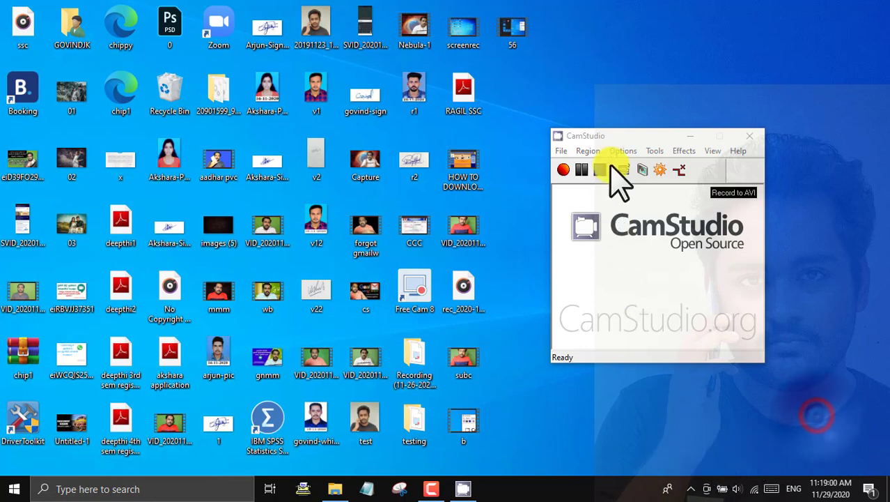
left_click_drag(606, 132, 567, 136)
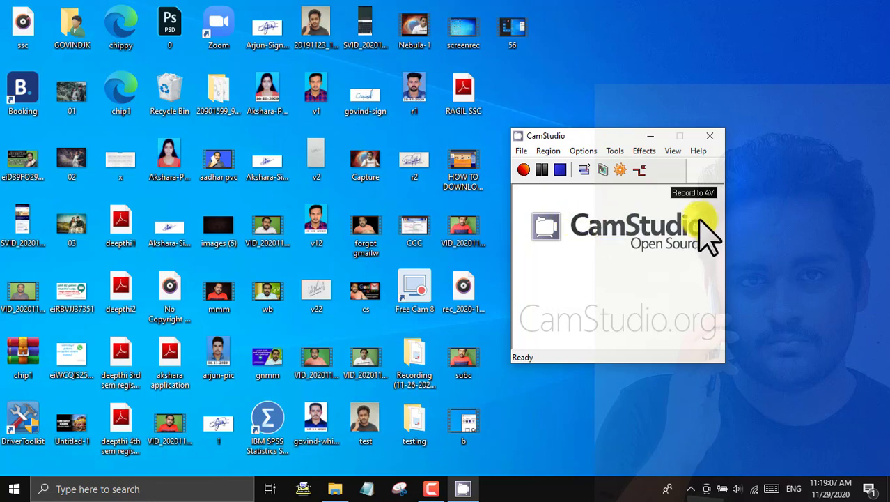
- Review the capture region choices and set CamStudio to record audio from the microphone
left_click(548, 151)
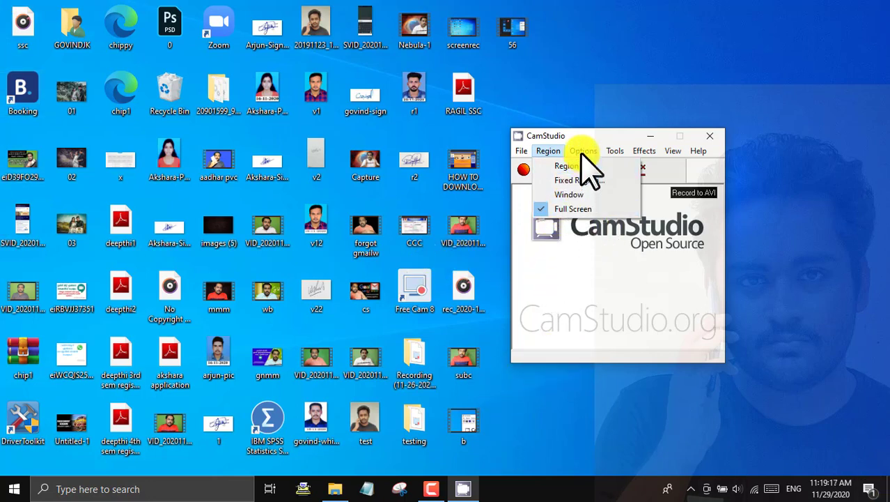
mouse_move(582, 152)
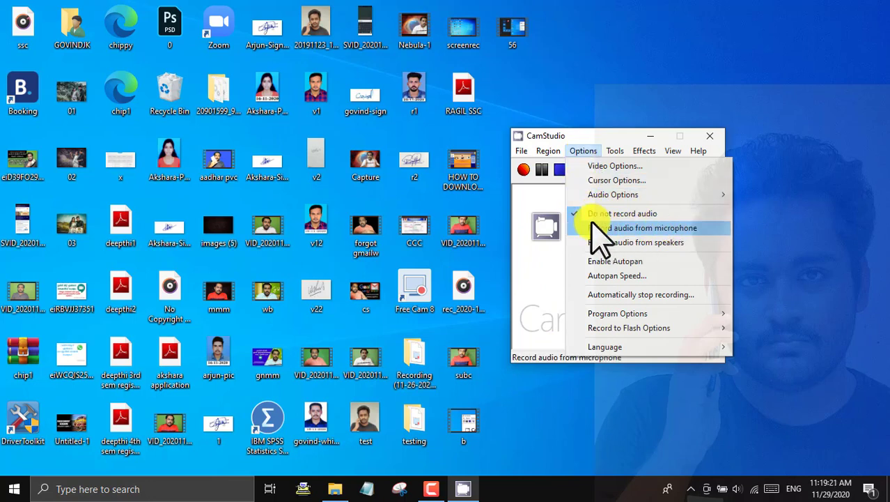
left_click(580, 228)
- Try recording audio from speakers, dismiss the note, and switch the source back to the microphone
left_click(579, 150)
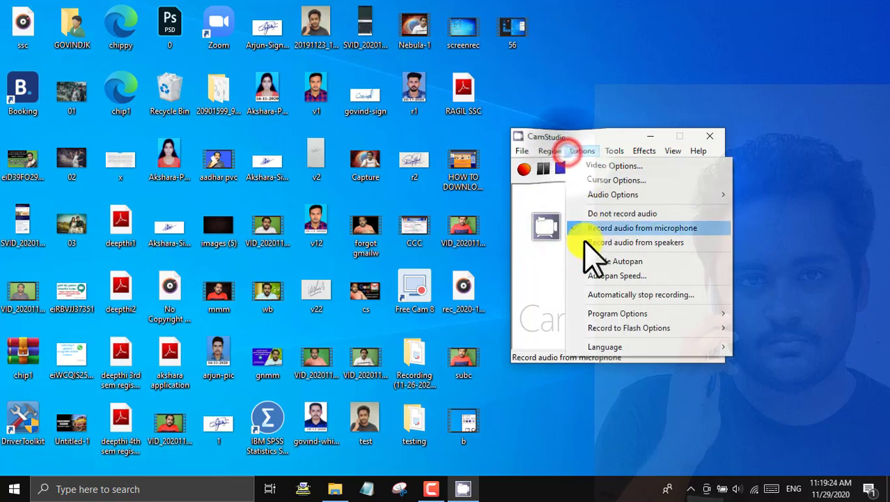
left_click(579, 243)
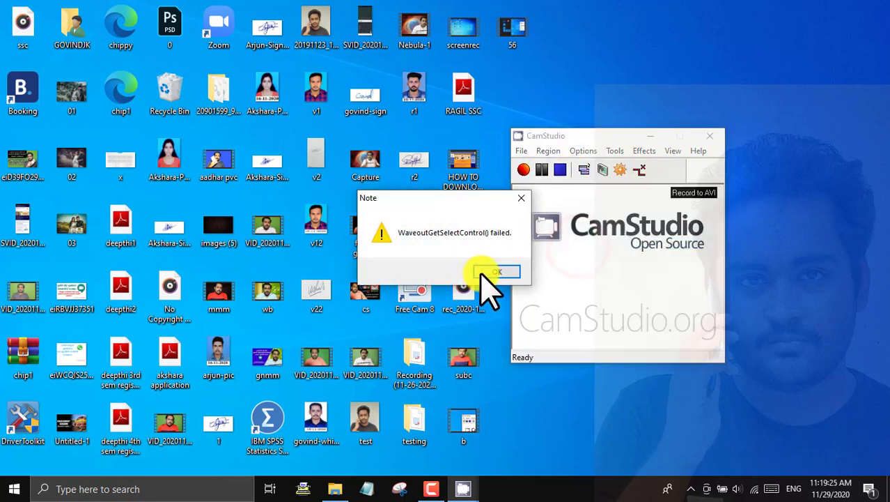
left_click(482, 271)
left_click(575, 151)
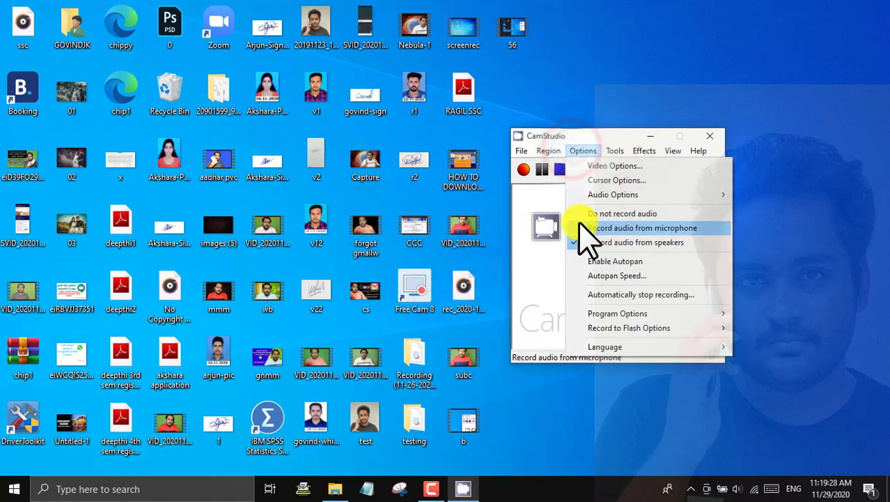
left_click(583, 228)
- Review the available compressors in the video options and set the recording quality to 64
left_click(576, 150)
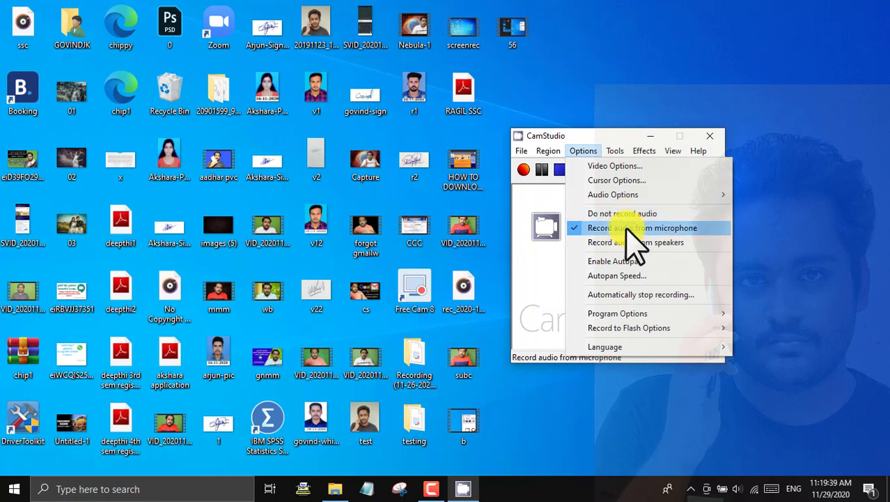
left_click(624, 166)
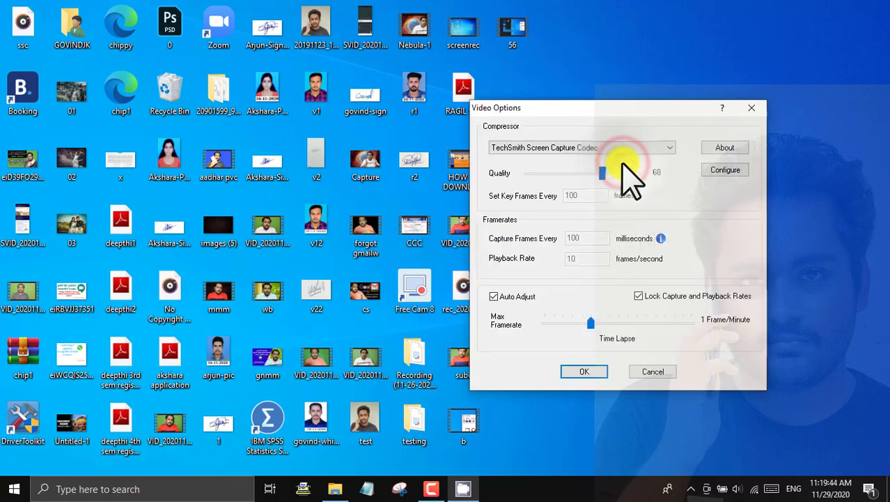
left_click(516, 148)
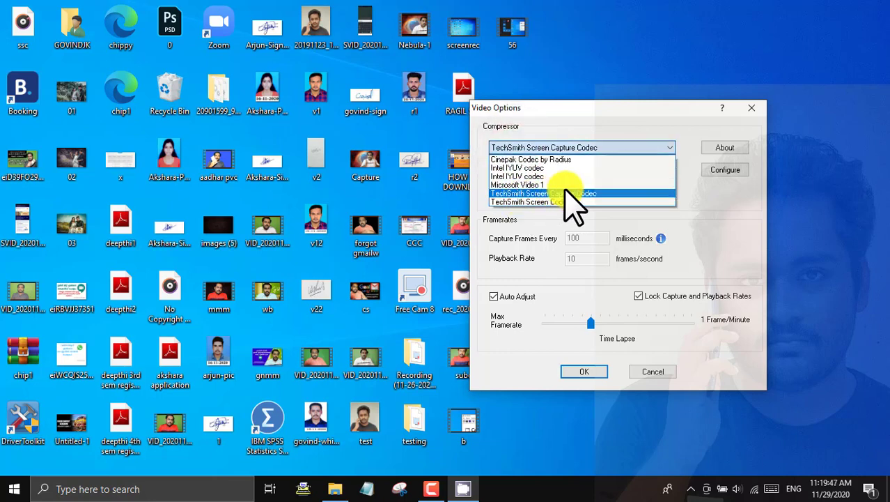
left_click(733, 189)
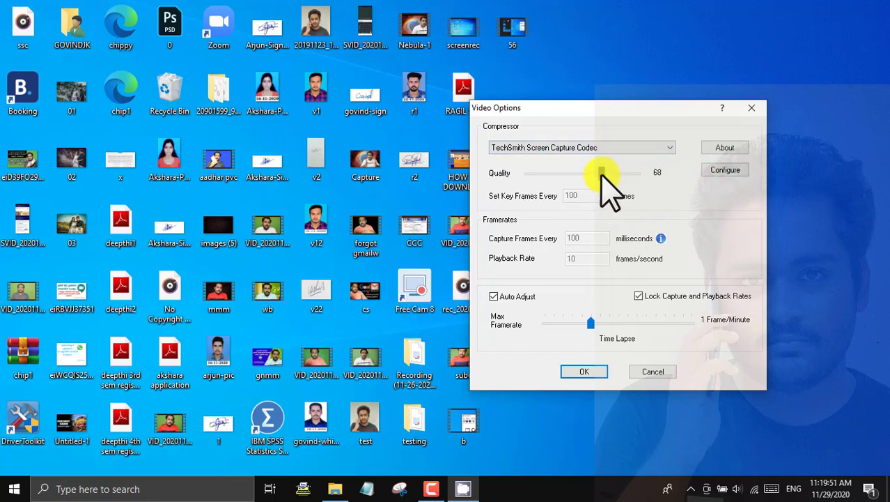
left_click_drag(601, 173, 641, 181)
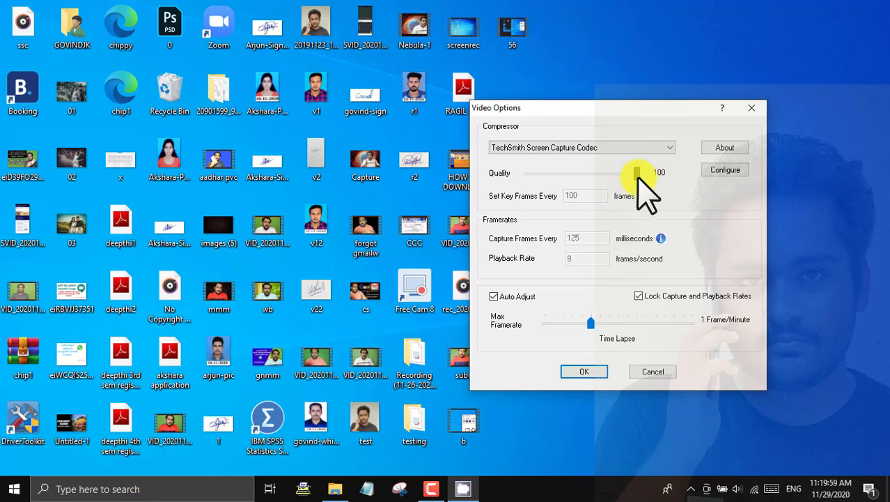
left_click_drag(636, 175, 565, 174)
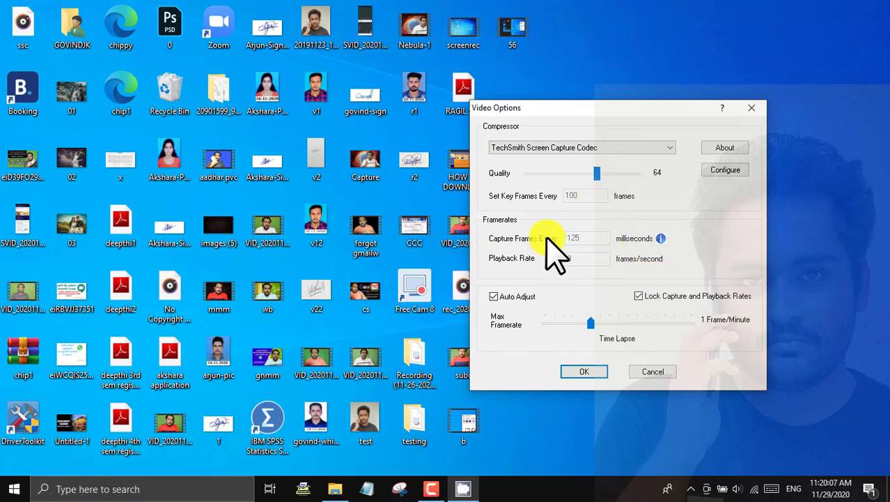
left_click(589, 374)
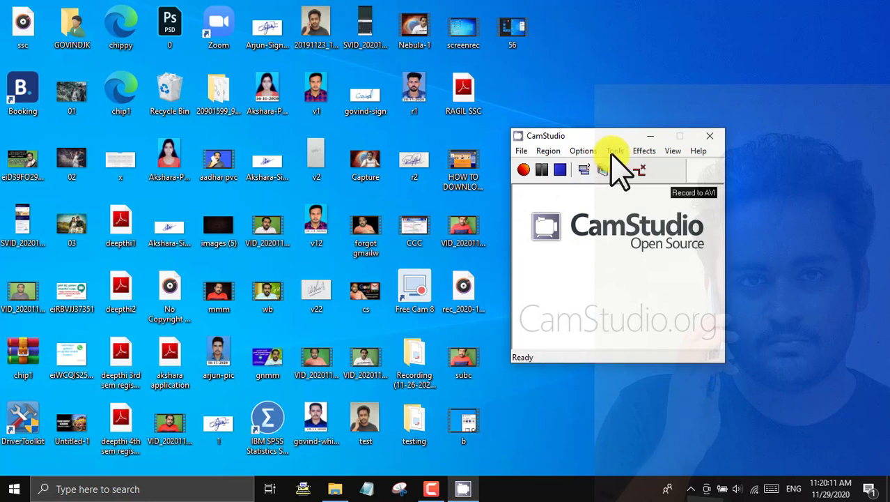
left_click(615, 151)
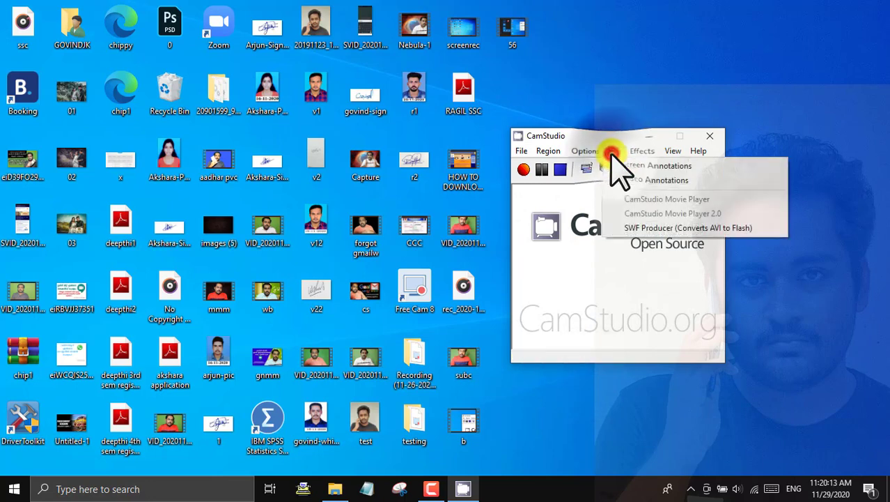
mouse_move(641, 153)
left_click(596, 237)
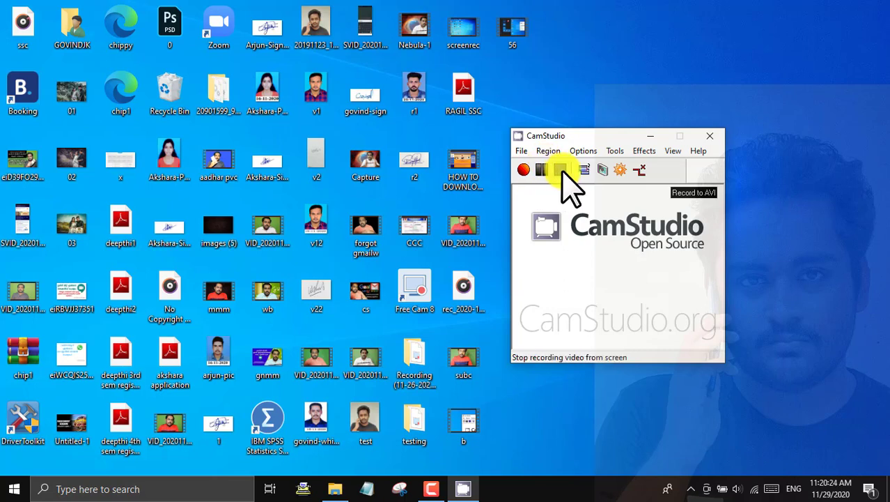
- Start recording the full screen, reposition the CamStudio window and minimize it
left_click(524, 170)
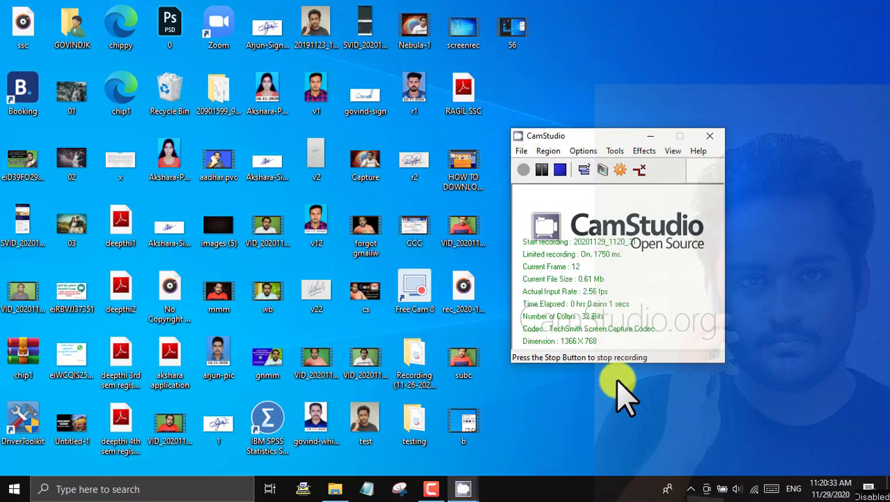
left_click_drag(565, 140, 665, 112)
left_click(688, 117)
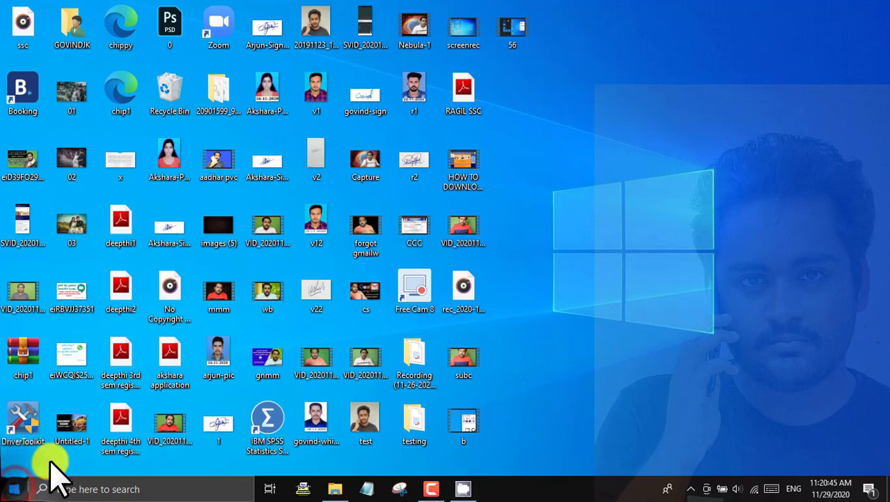
- Browse to This PC in File Explorer as sample activity for the recording, and close the window
left_click(12, 489)
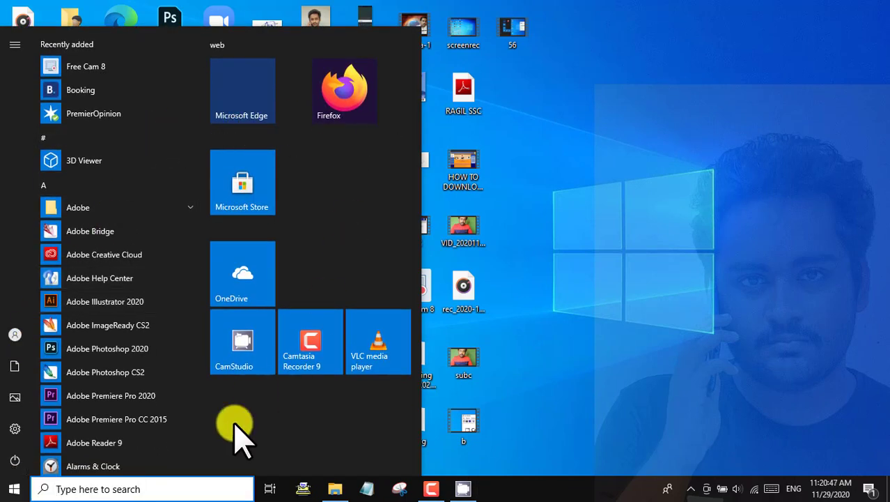
left_click(335, 488)
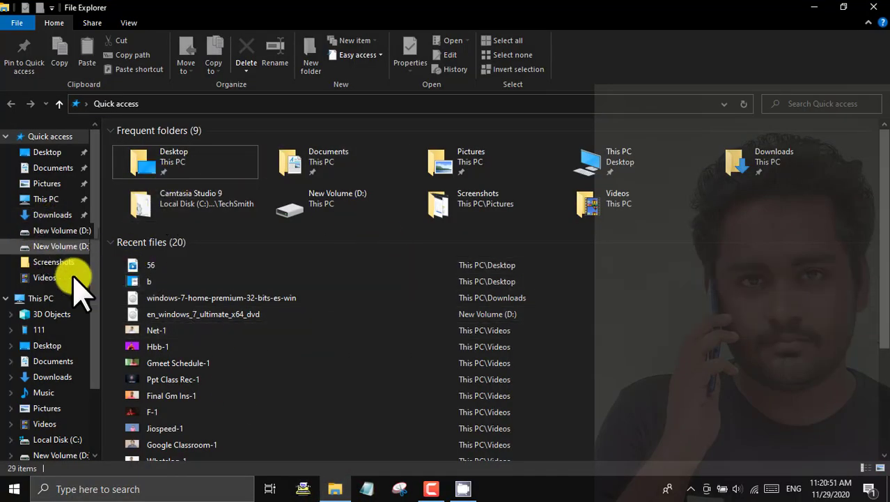
left_click(40, 298)
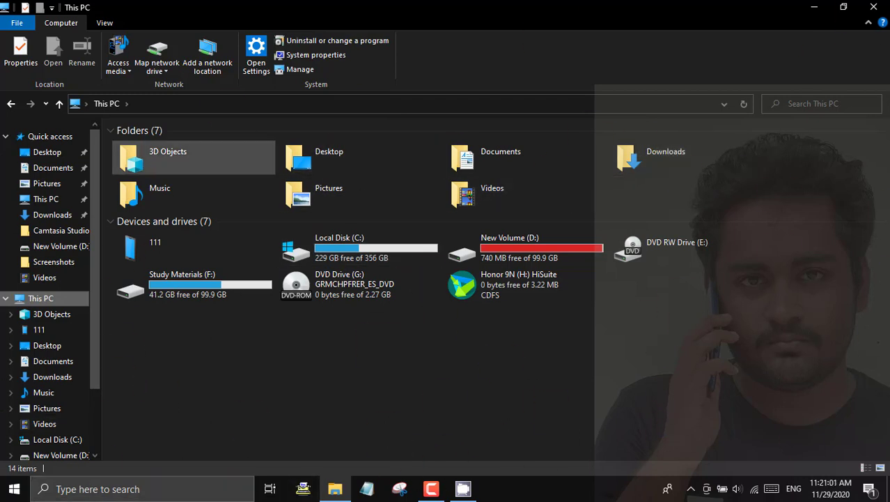
left_click(873, 7)
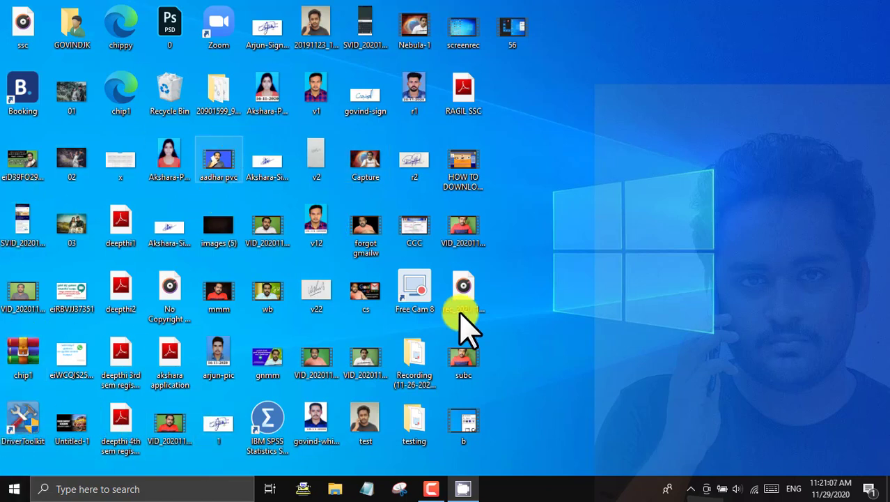
- Stop the screen recording through CamStudio's system tray icon
left_click(472, 488)
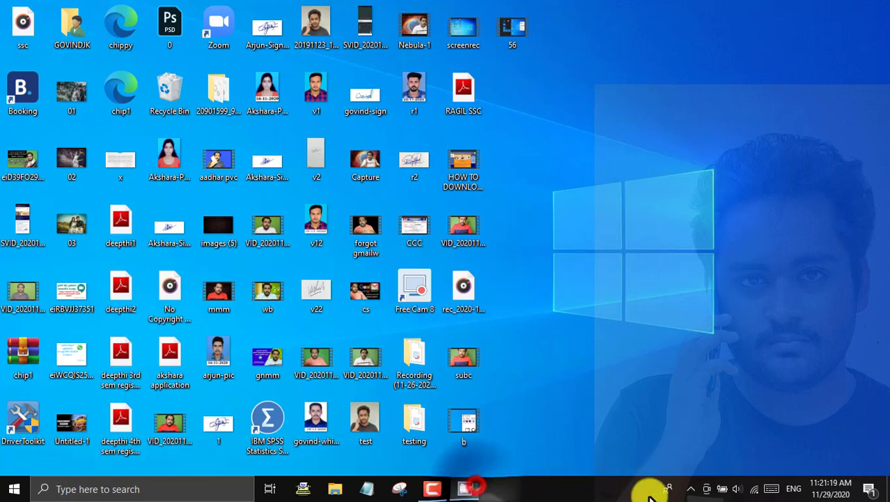
left_click(690, 489)
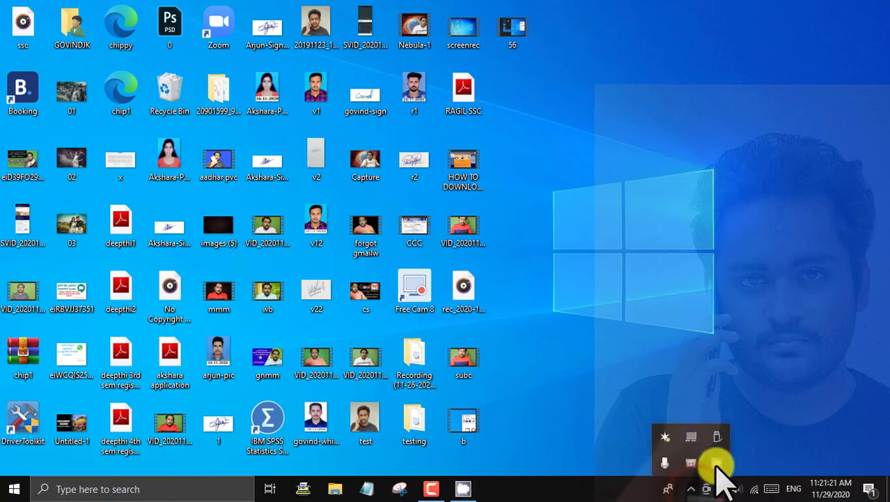
right_click(715, 464)
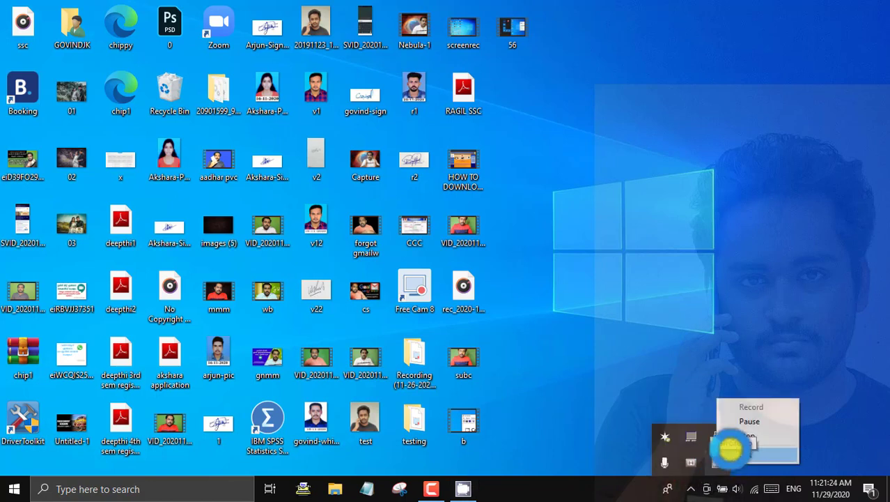
left_click(747, 436)
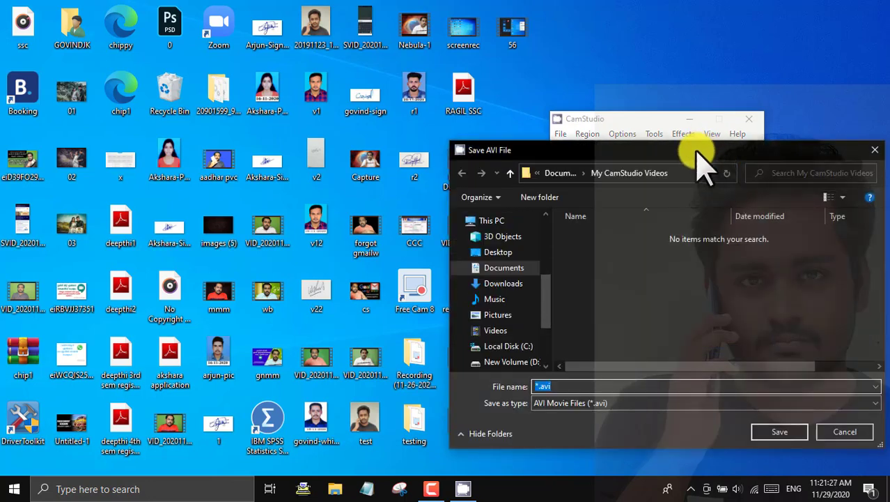
- Save the recording to the Desktop as an AVI movie file named screeen
left_click_drag(697, 150, 641, 89)
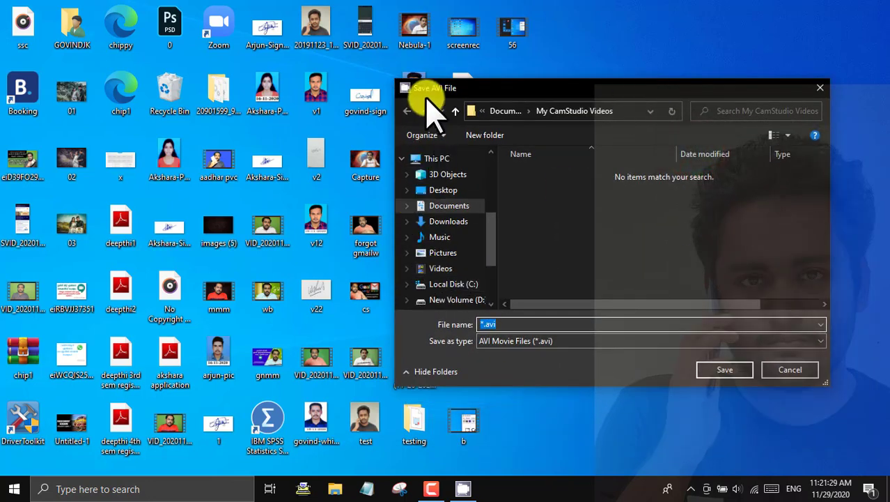
left_click(459, 189)
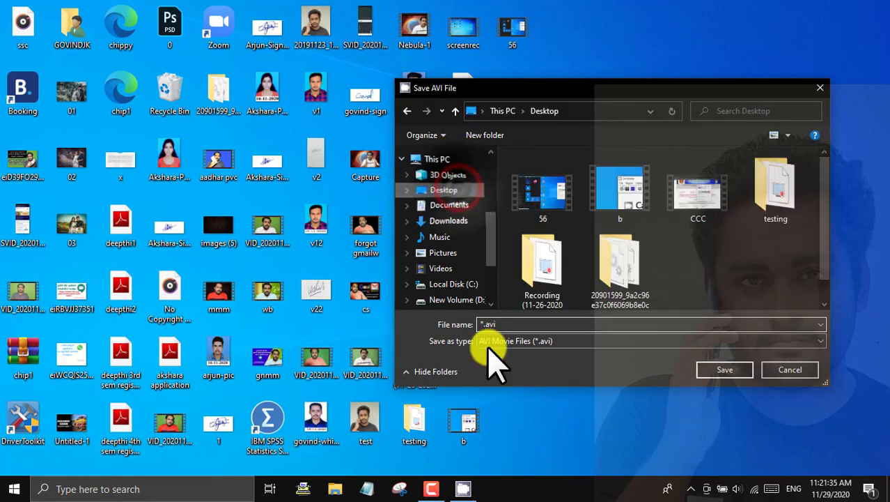
left_click(506, 324)
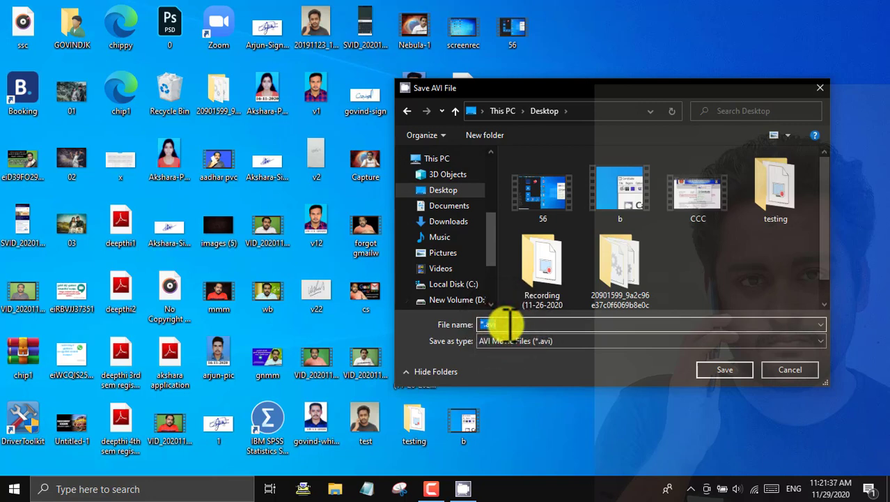
type("c")
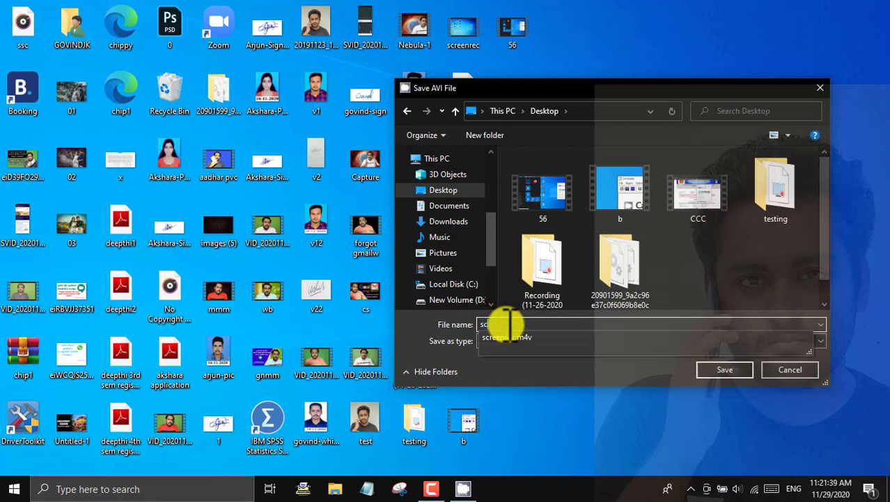
type("reeee")
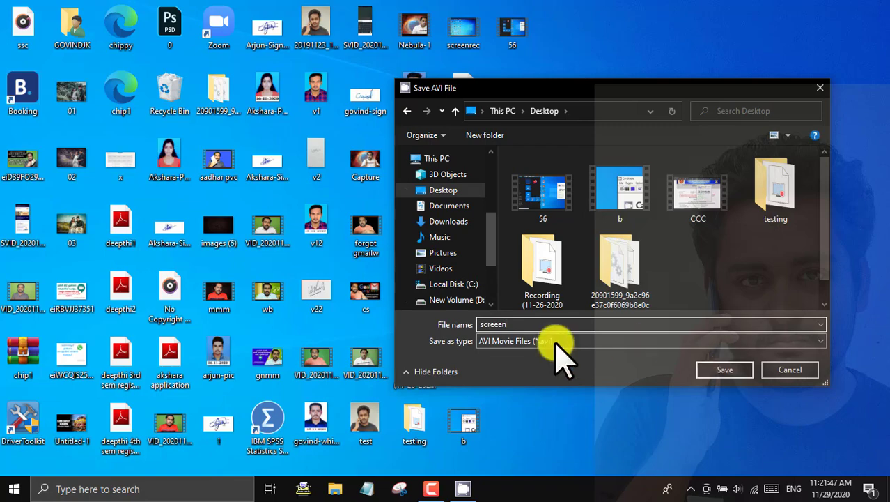
left_click(722, 371)
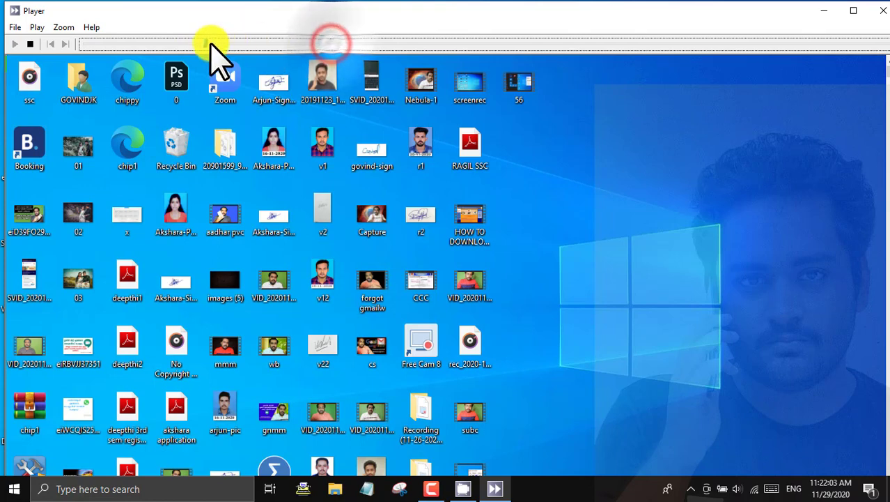
- Skim through the recording in the player, close it, and check the properties of the screeen file on the Desktop
left_click(210, 44)
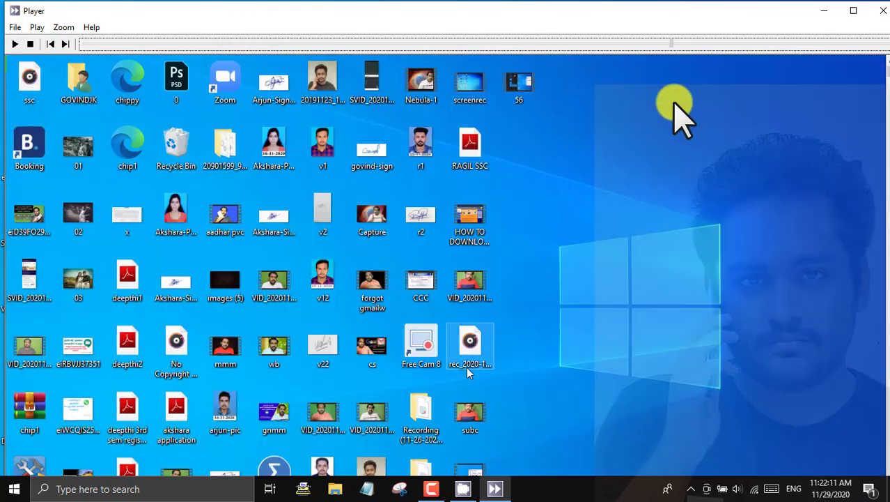
left_click(882, 11)
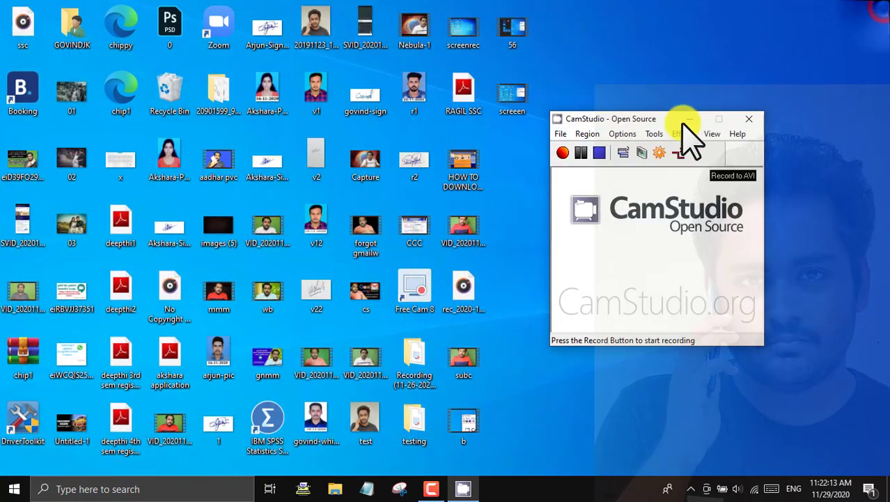
right_click(507, 90)
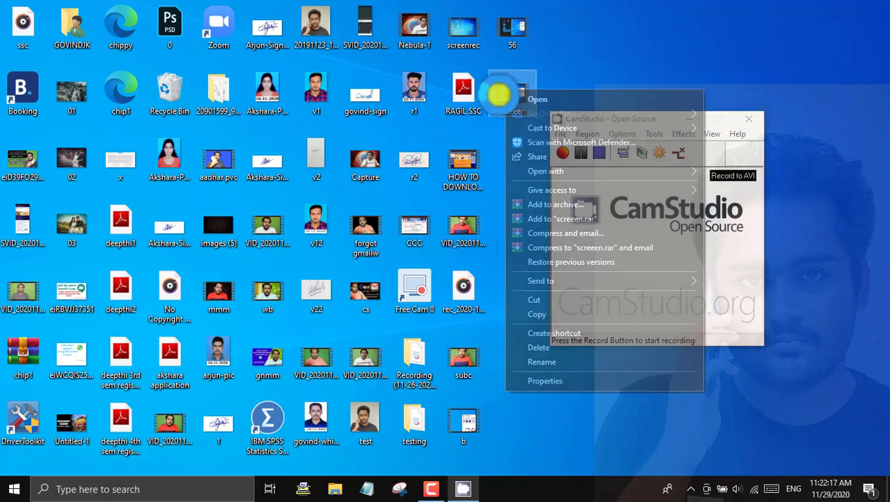
left_click(540, 381)
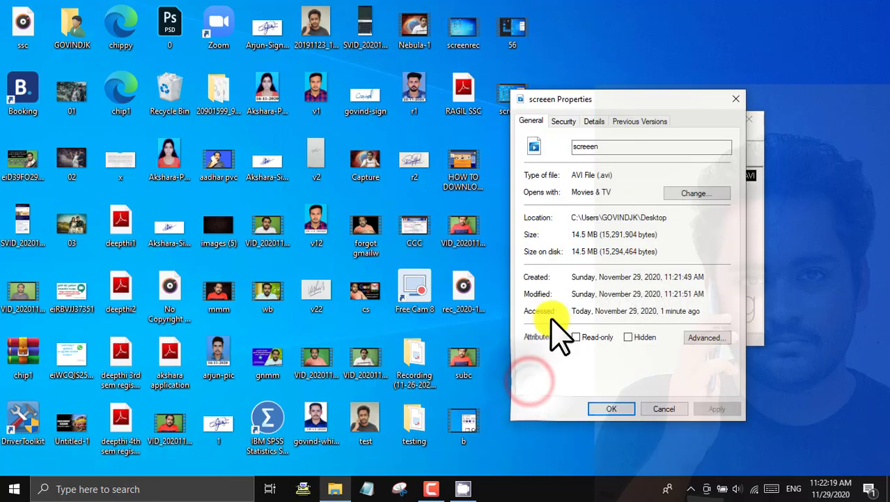
left_click(611, 408)
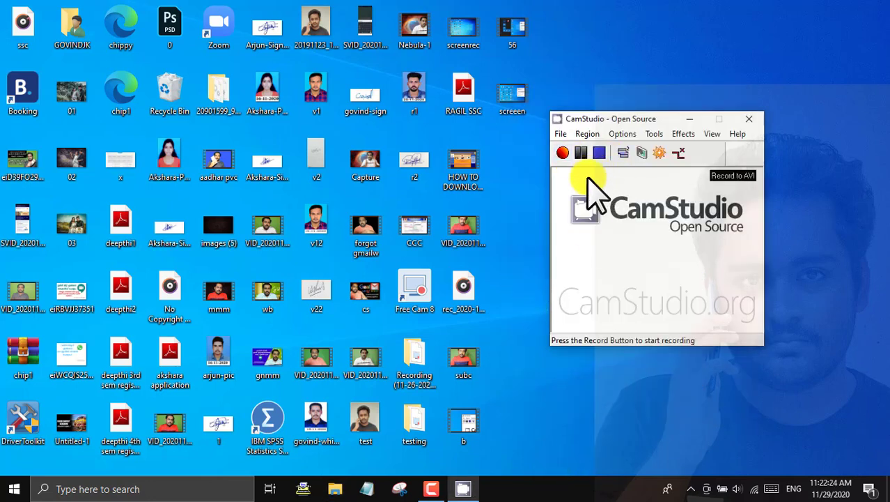
- Move the CamStudio window further away from the desktop icons, then select and deselect the screeen file
left_click_drag(598, 120, 640, 105)
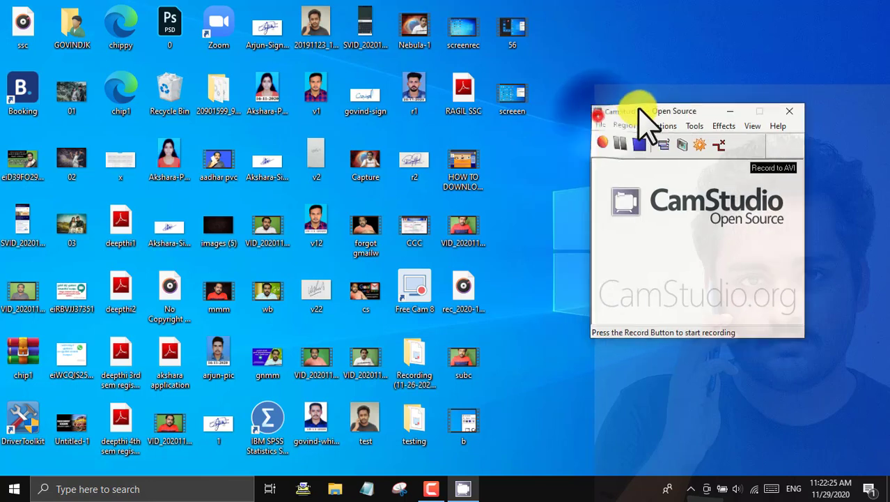
left_click(484, 77)
left_click_drag(553, 133, 483, 79)
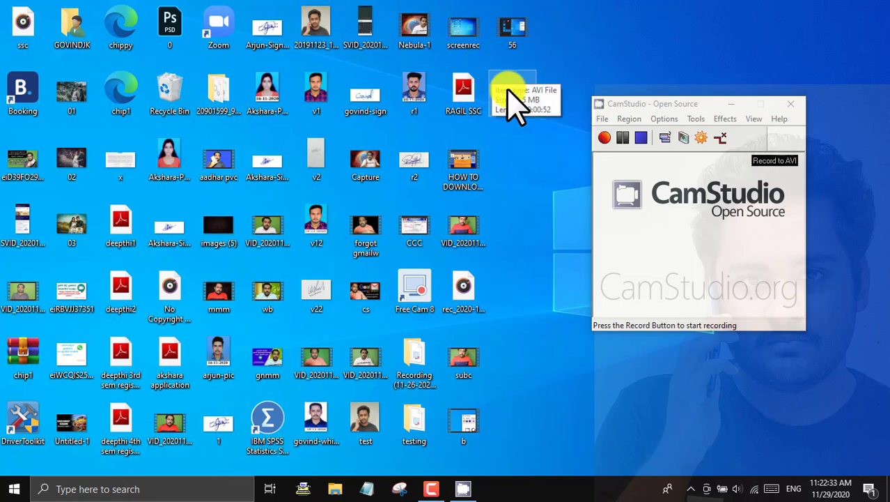
left_click(528, 149)
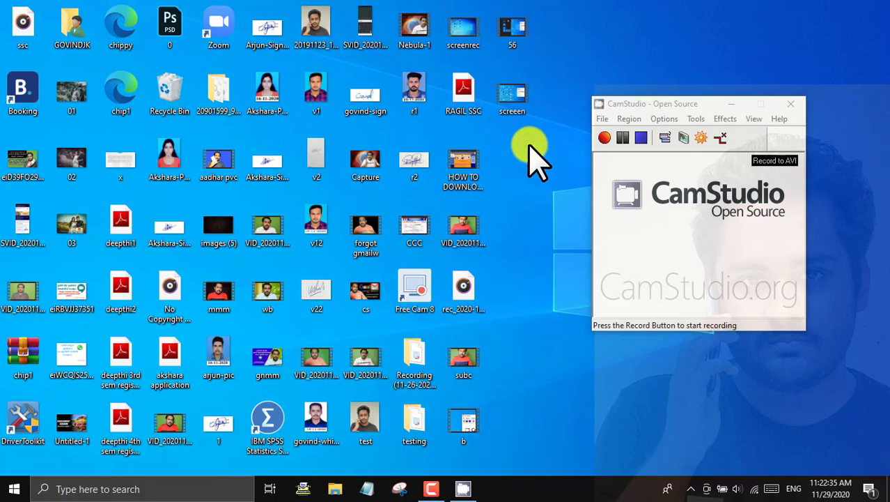